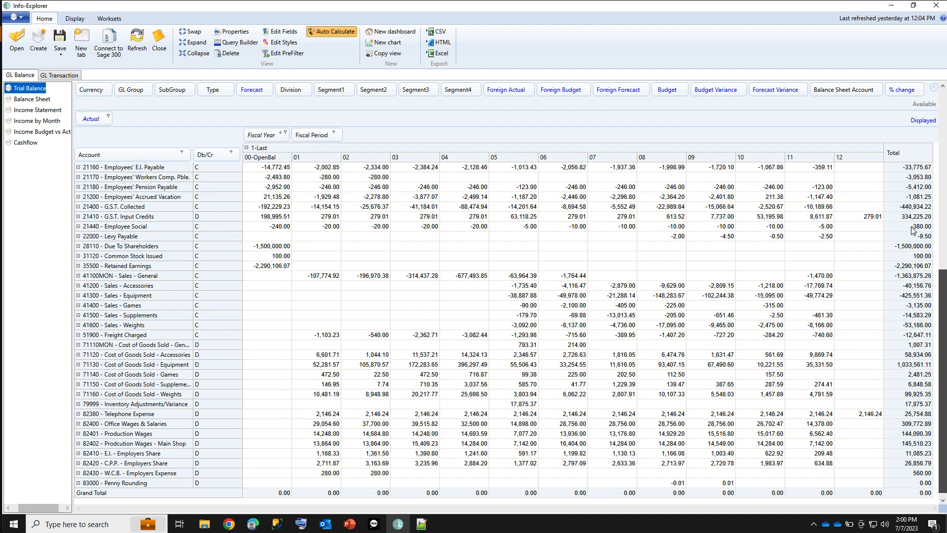
Filter the trial balance's Fiscal Period to show only periods 10, 11 and 12
left_click(339, 133)
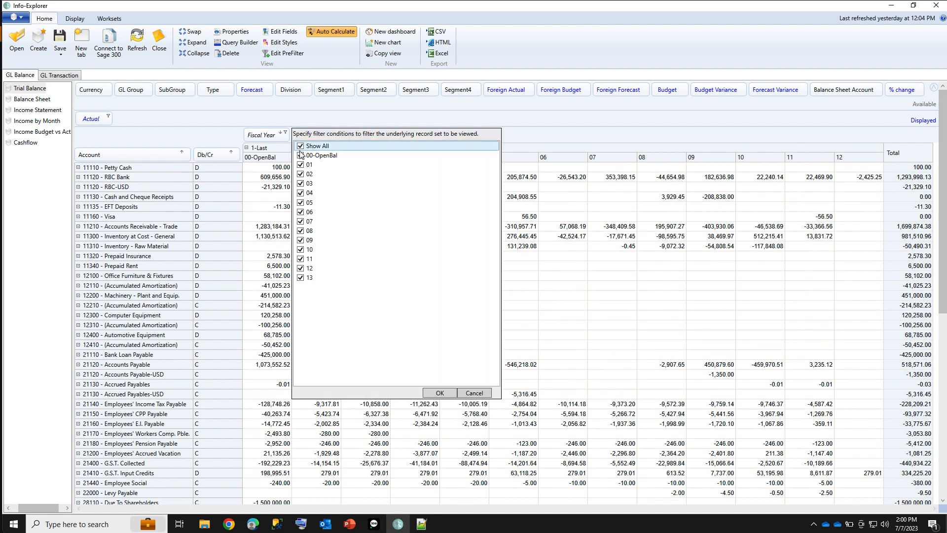
left_click(300, 250)
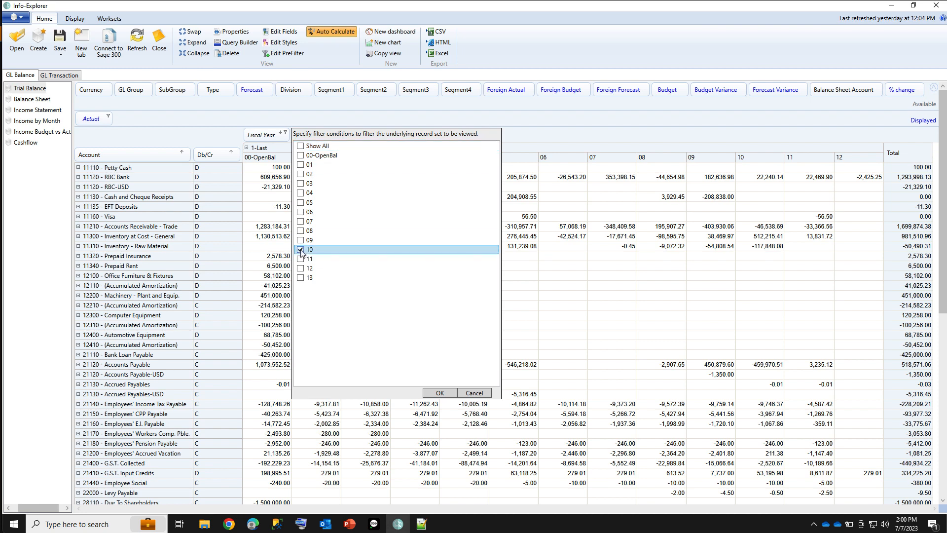
left_click(300, 259)
left_click(300, 268)
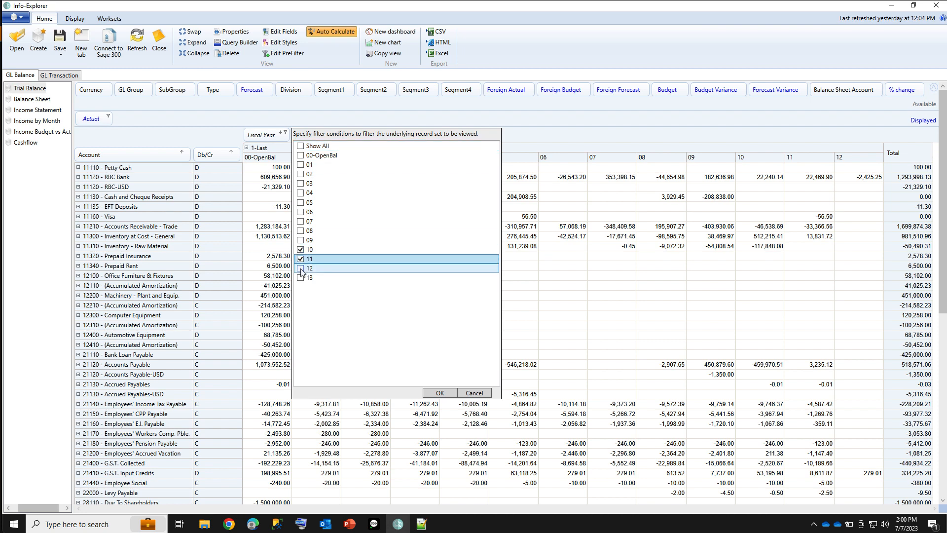
left_click(431, 394)
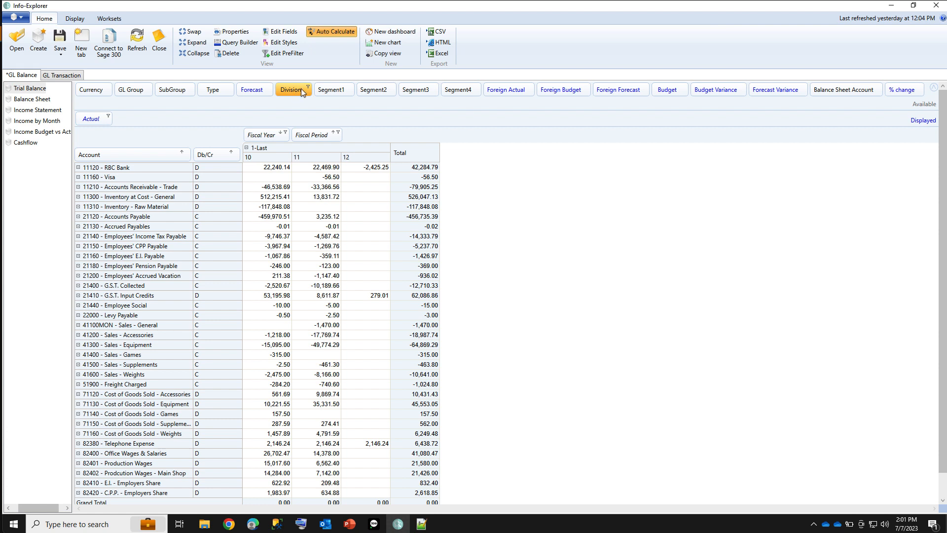
Group the trial balance by Division, collapse it and expand the consolidated company, and return Division to the available fields
left_click_drag(301, 91, 87, 159)
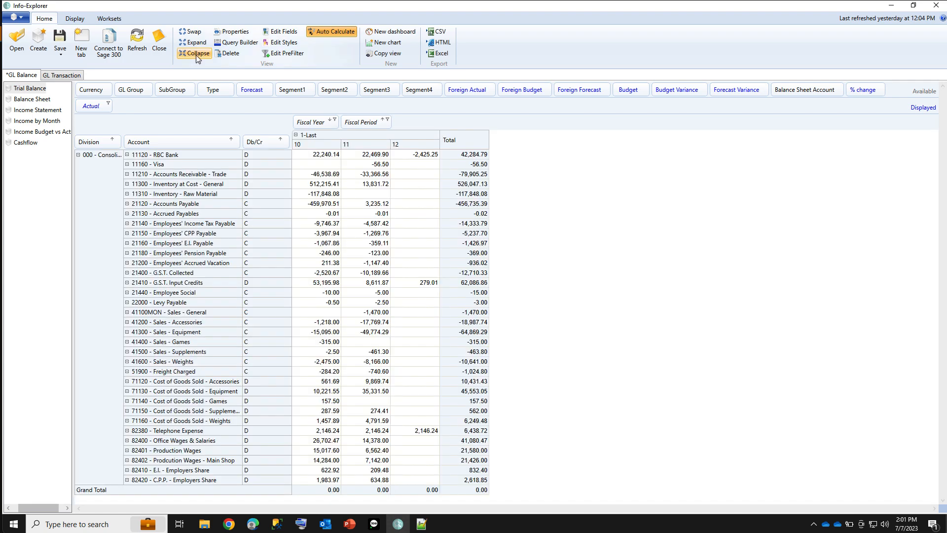
left_click(196, 55)
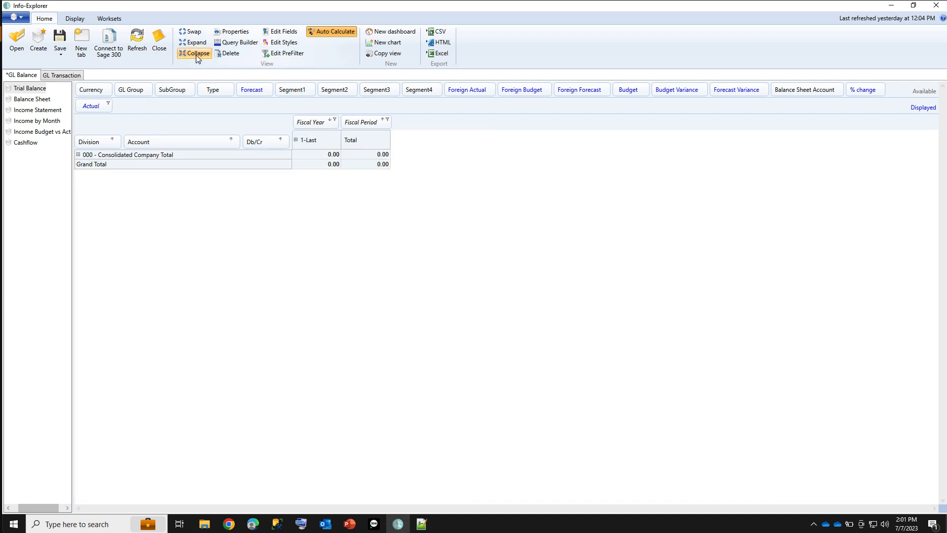
left_click(78, 155)
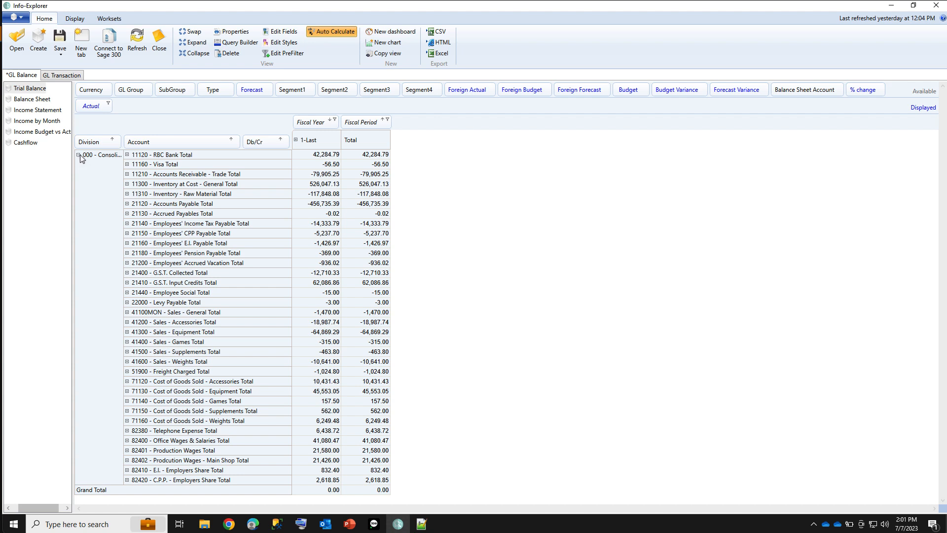
left_click_drag(92, 142, 247, 91)
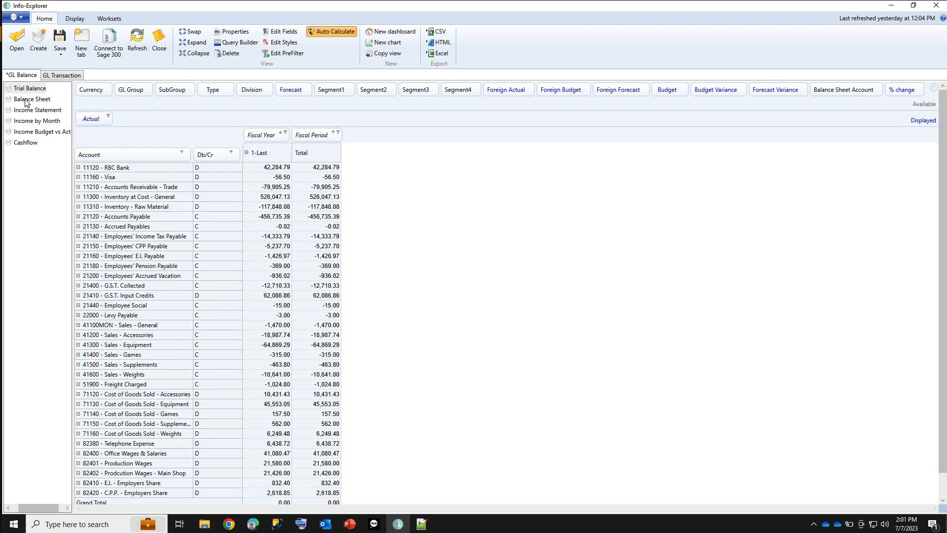
Go through the Balance Sheet and Income Statement to Income by Month, and narrow its % change columns
left_click(29, 99)
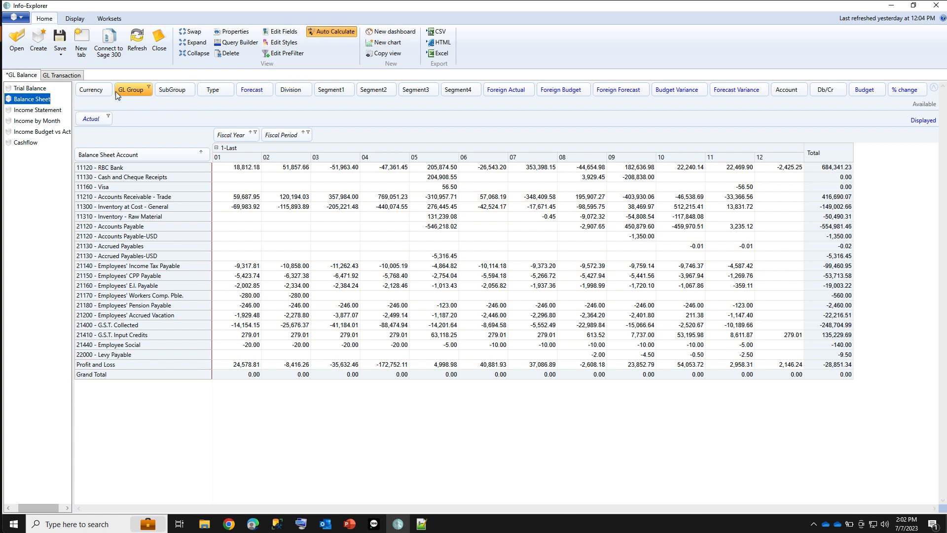
left_click(44, 113)
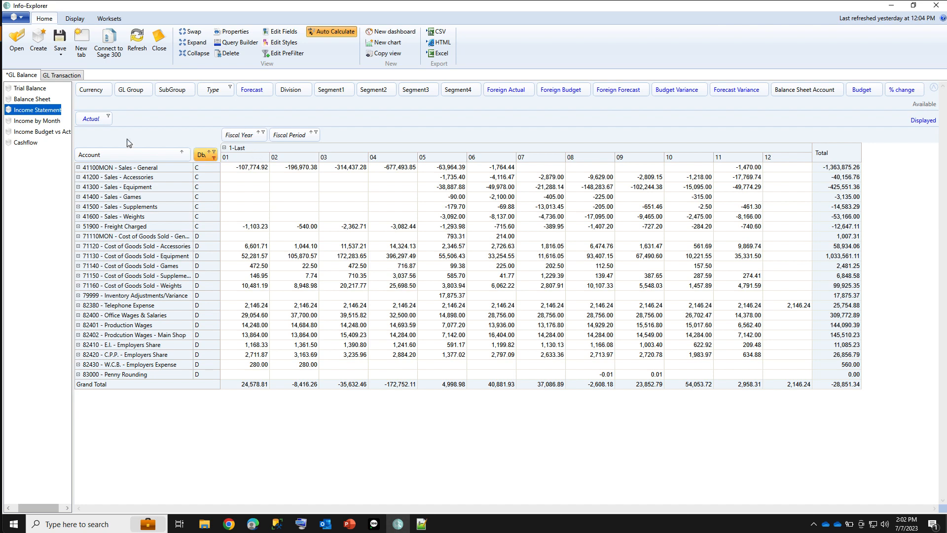
left_click(37, 121)
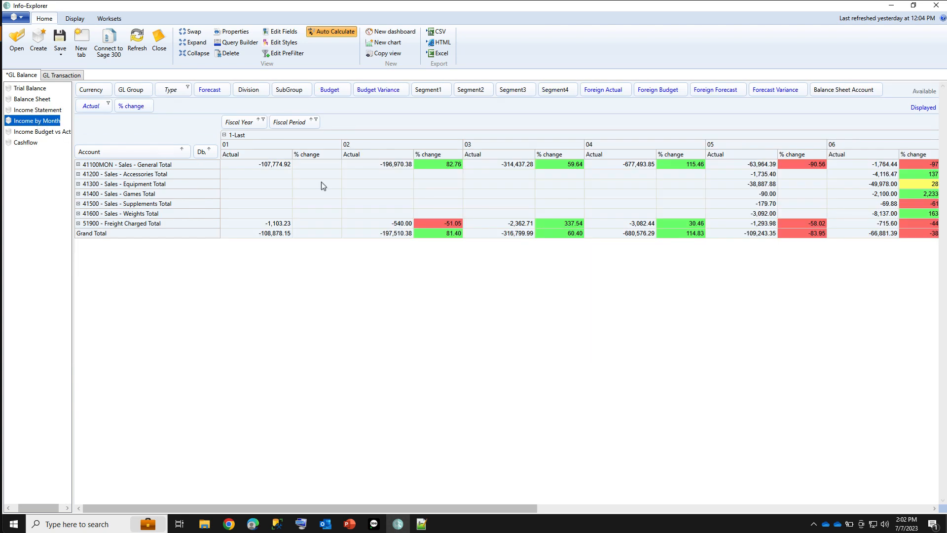
left_click_drag(338, 182, 332, 183)
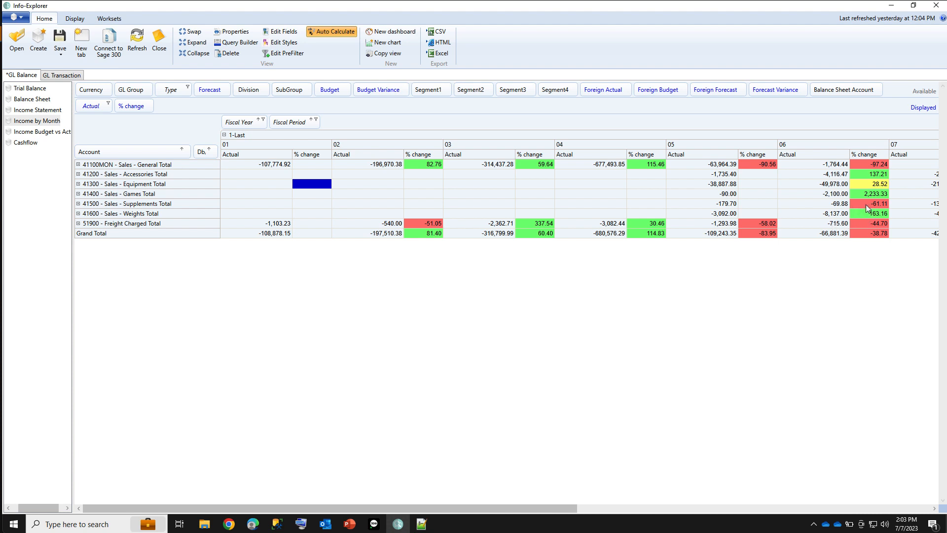
Drill down into the 41100MON Sales - General actuals for periods 06 and 05, closing each detail window
right_click(825, 165)
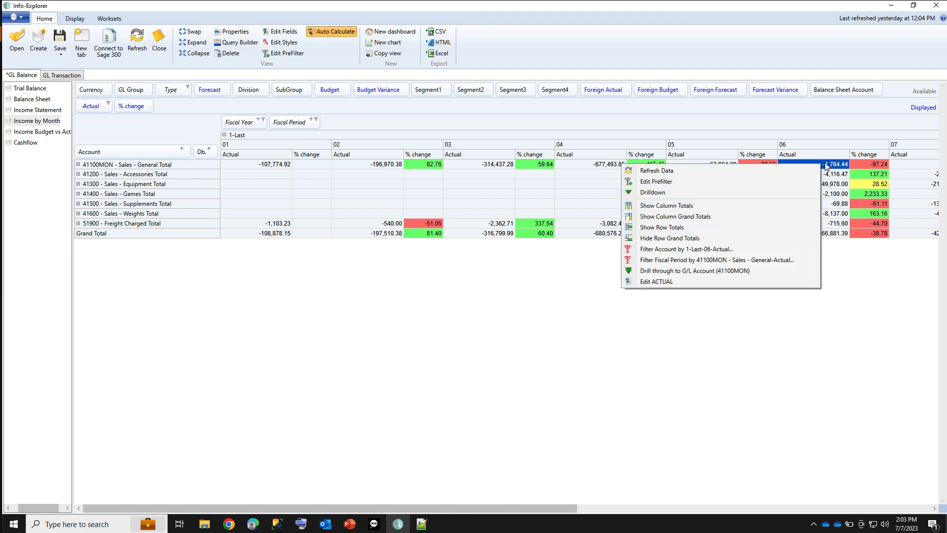
left_click(673, 193)
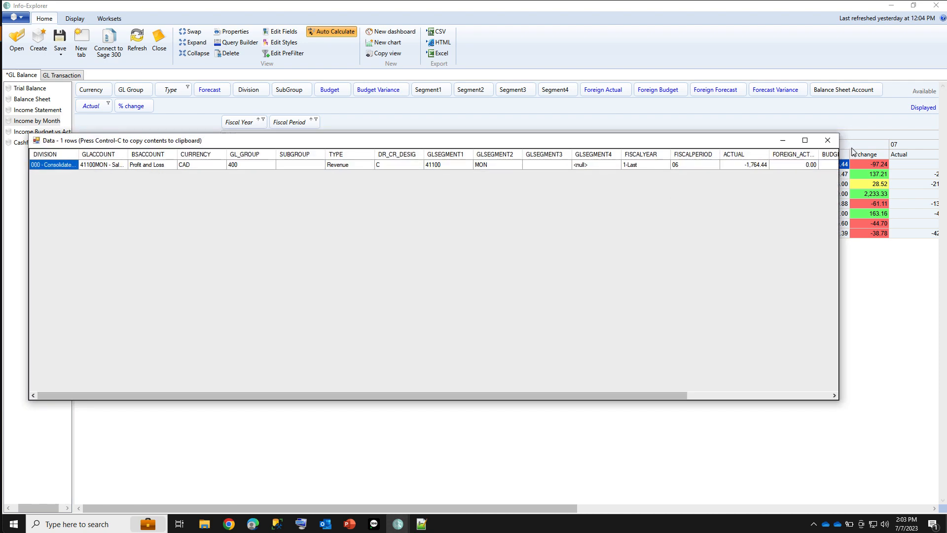
left_click(828, 141)
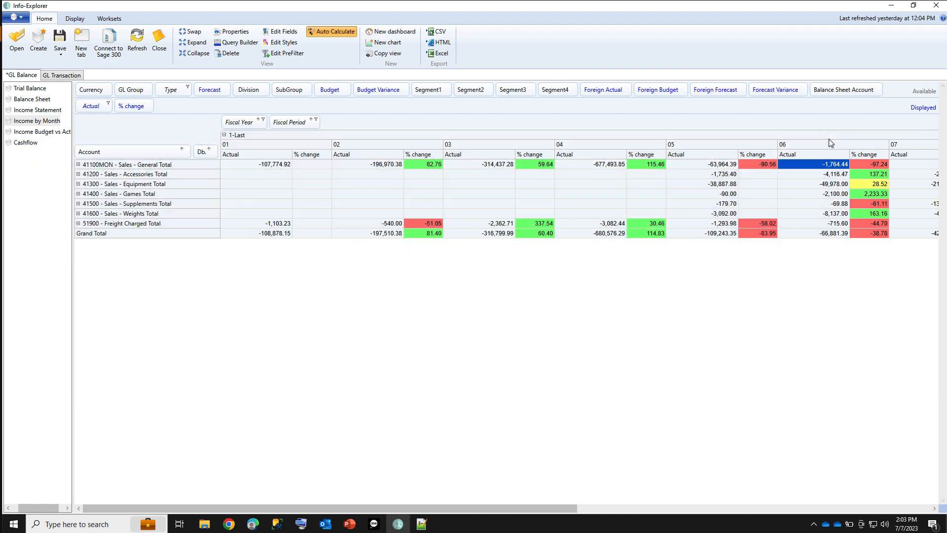
right_click(693, 164)
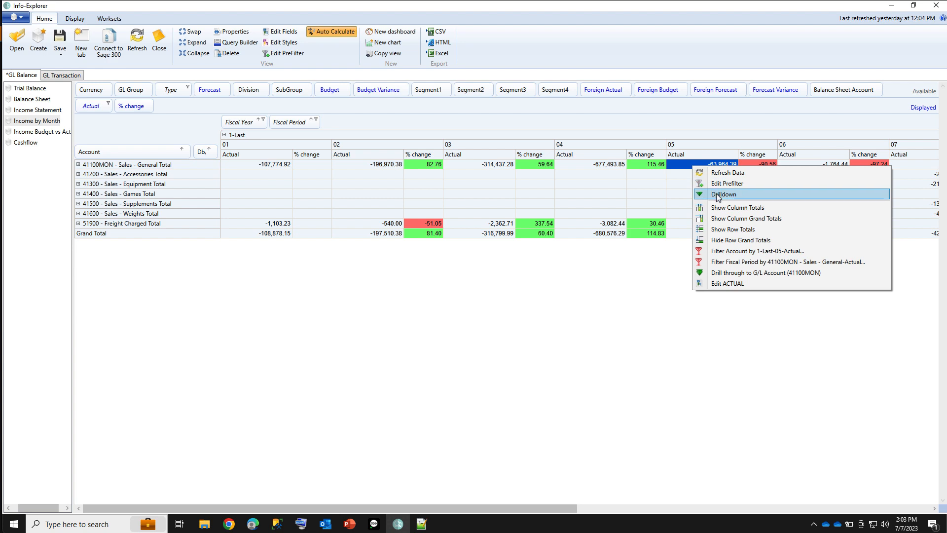
left_click(718, 194)
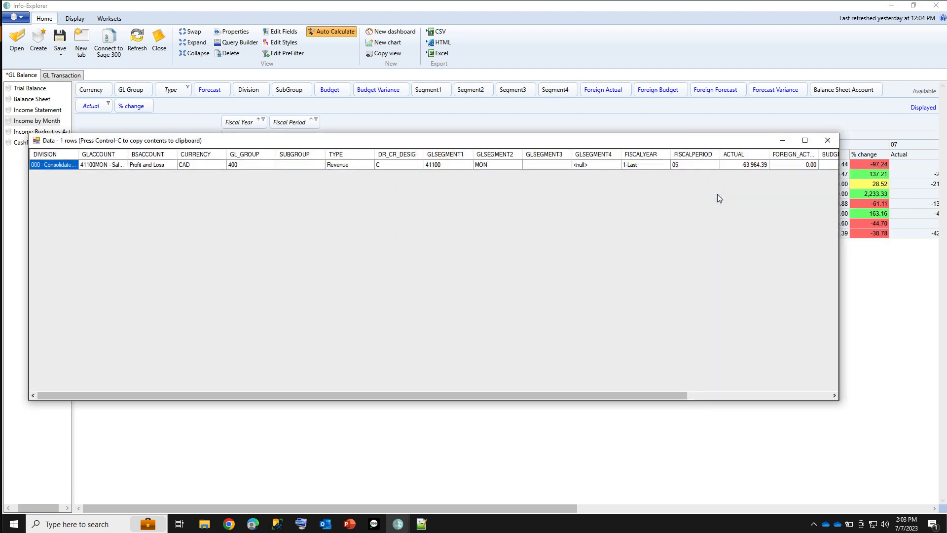
left_click(828, 141)
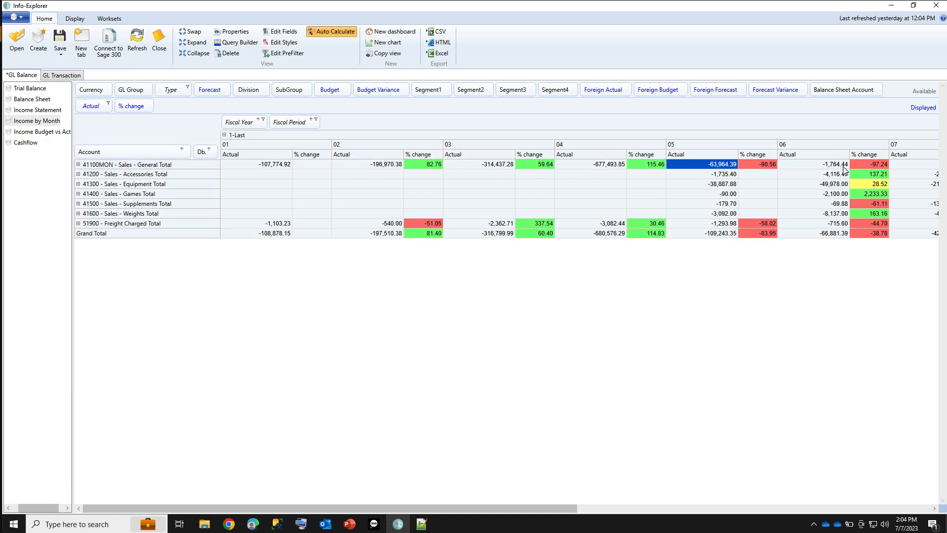
Open the Income Budget vs Actual view and expand the 1-Last fiscal year into its periods
left_click(30, 134)
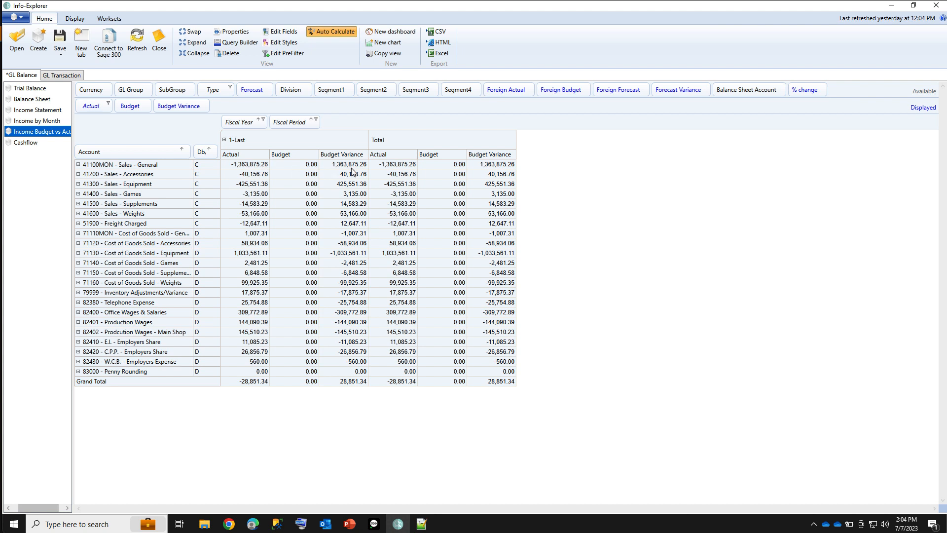
left_click(224, 140)
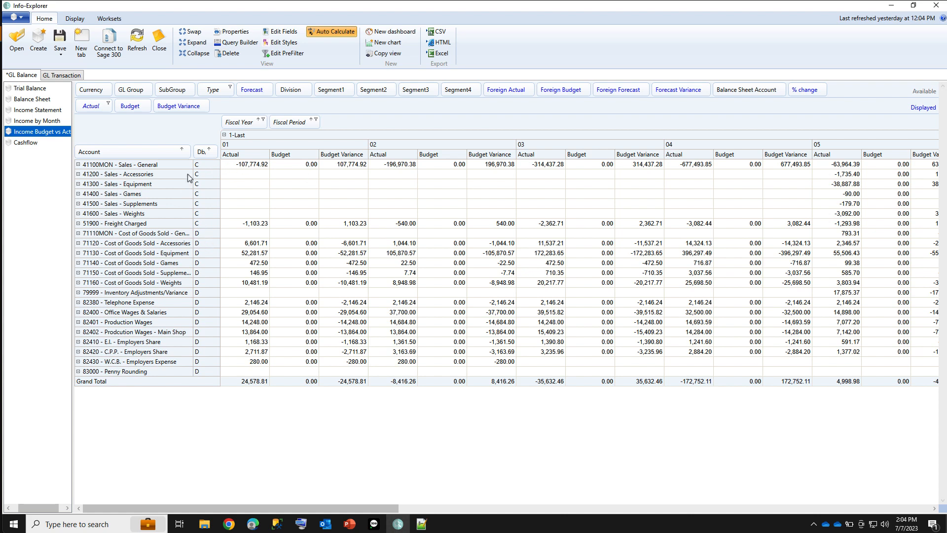
Exclude Revenue from the Type filter so that only Expense accounts are included
left_click(230, 89)
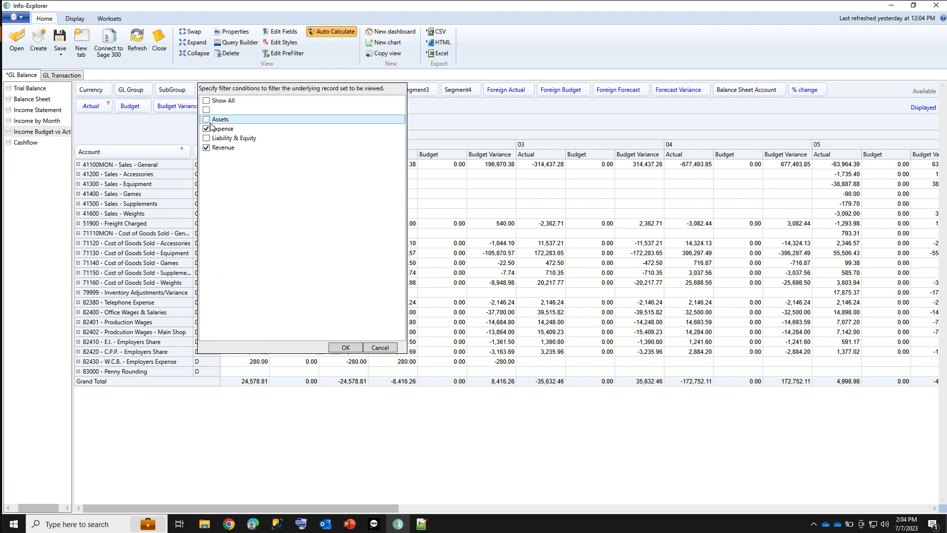
left_click(206, 148)
left_click(206, 148)
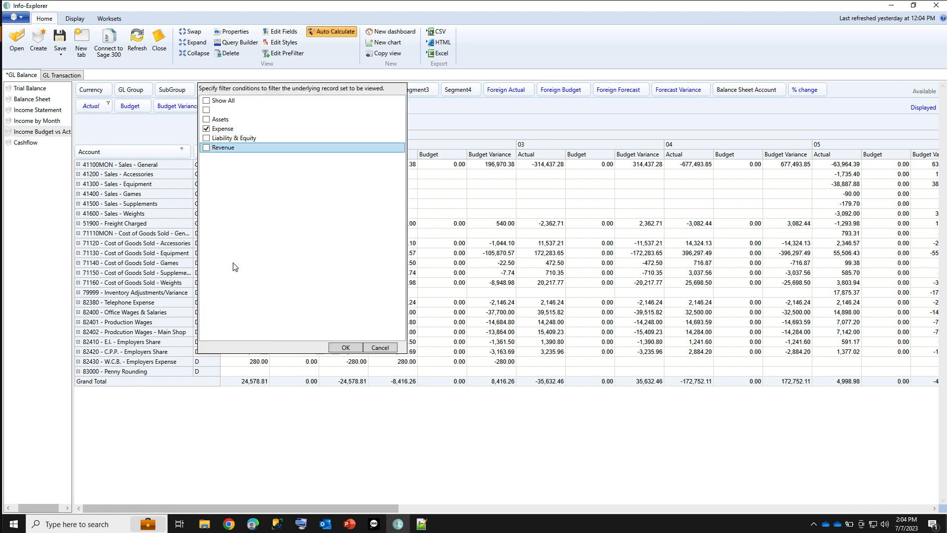
left_click(345, 347)
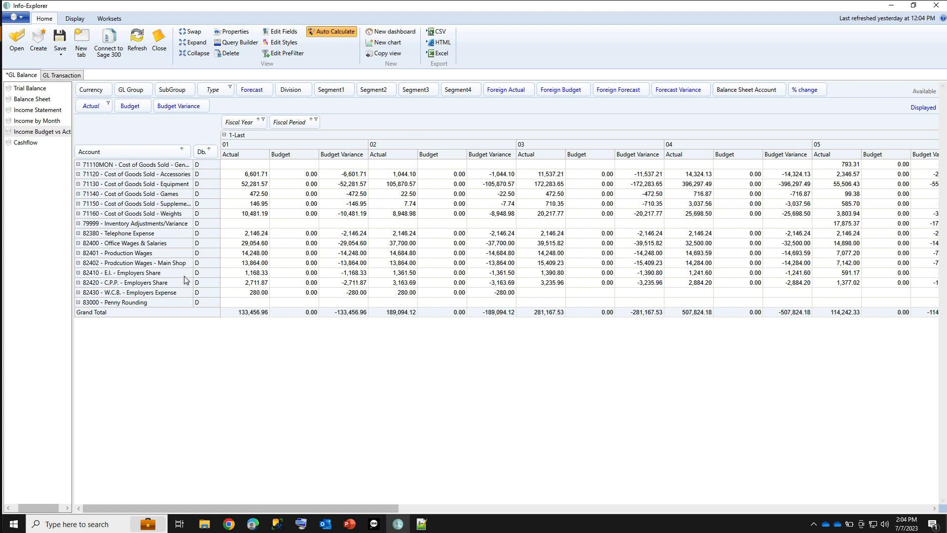
Copy the Income Budget vs Actual view, rename the copy Expense Budget vs Actual and place it above the original
right_click(39, 136)
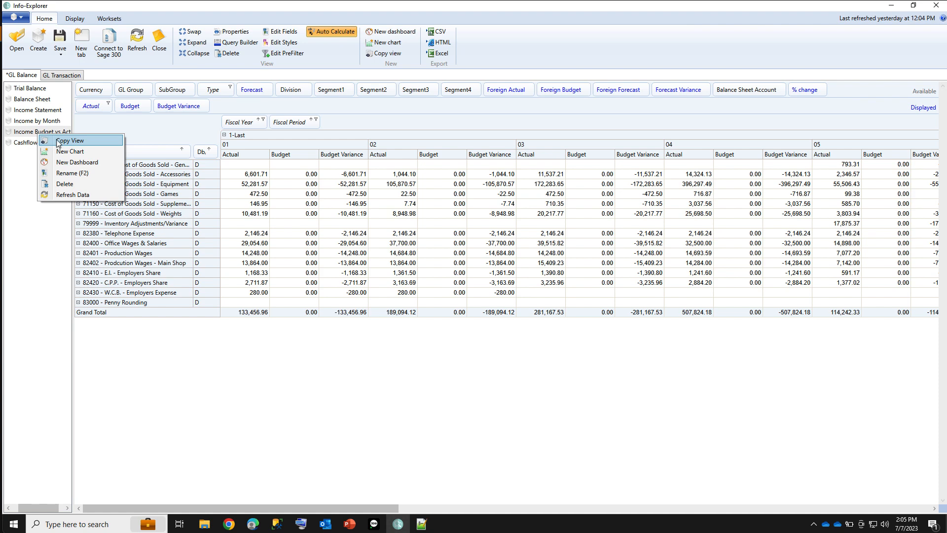
left_click(57, 141)
right_click(42, 93)
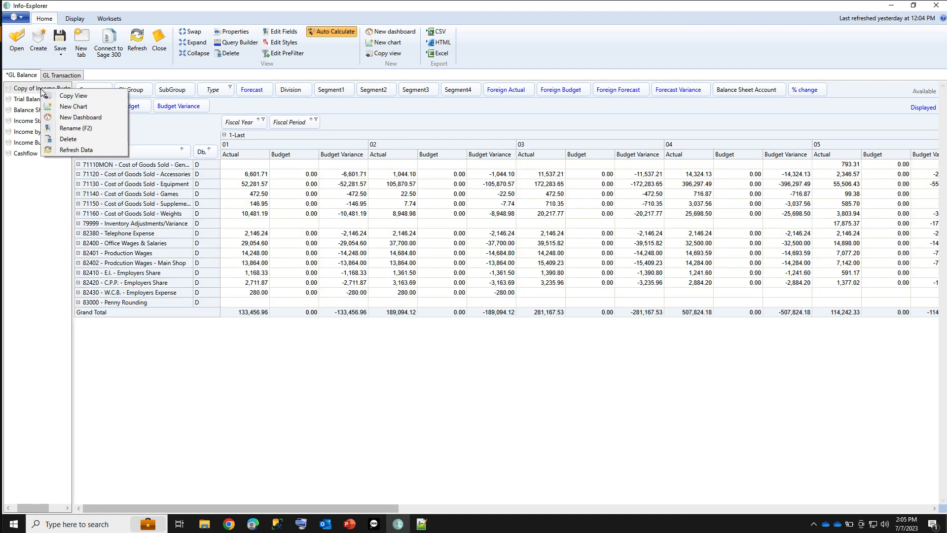
left_click(60, 130)
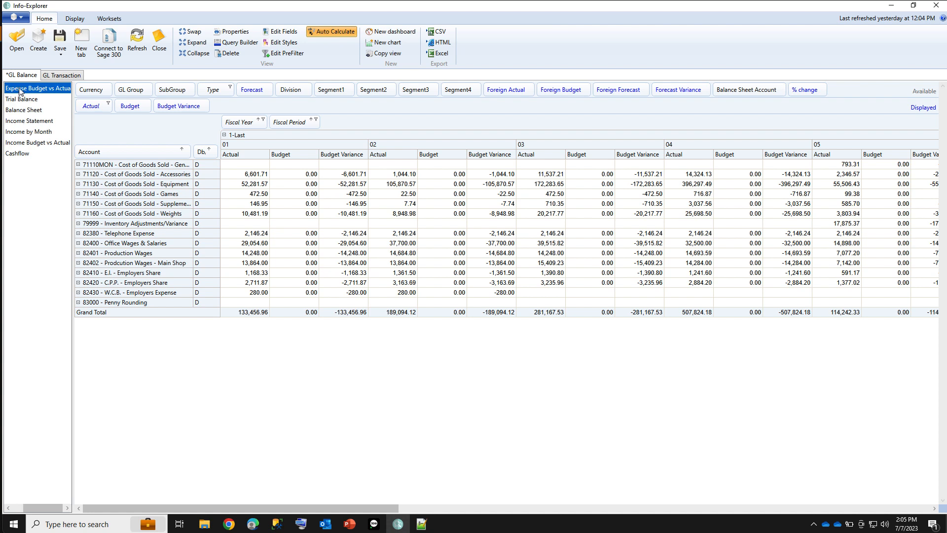
left_click_drag(19, 88, 33, 147)
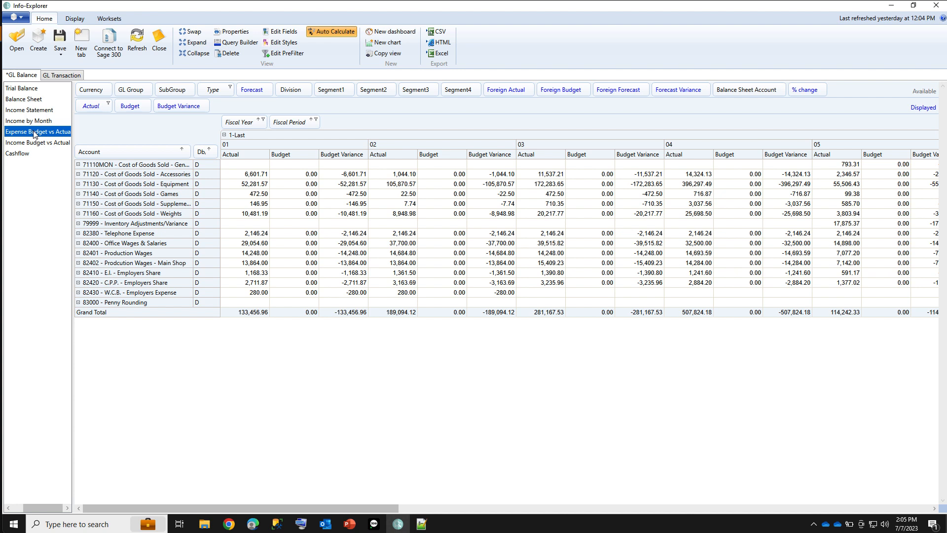
Open the Cashflow view of the GL balances
left_click(137, 40)
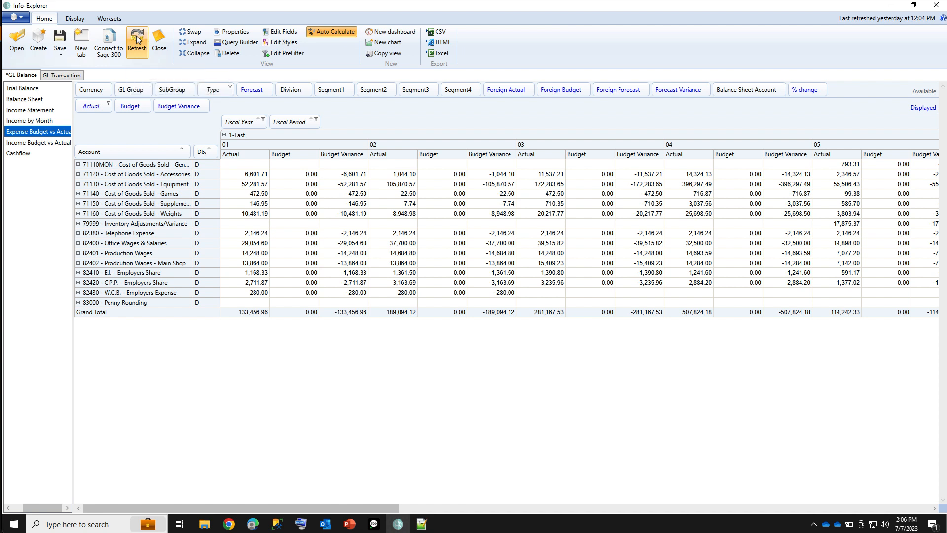
left_click(20, 154)
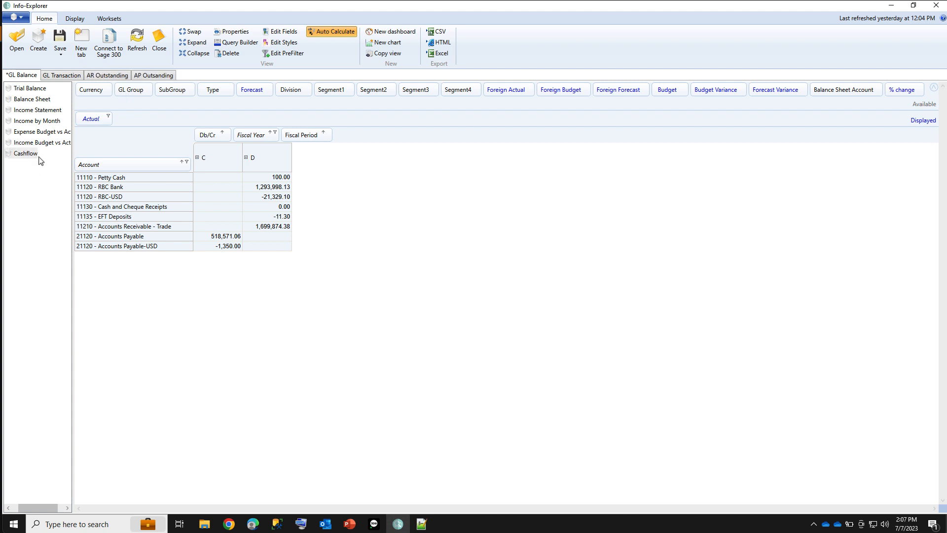
Review the AR Outstanding dashboard, the Overdue by Salesperson and Location view and the Outstanding by Customer Invoice view
left_click(108, 76)
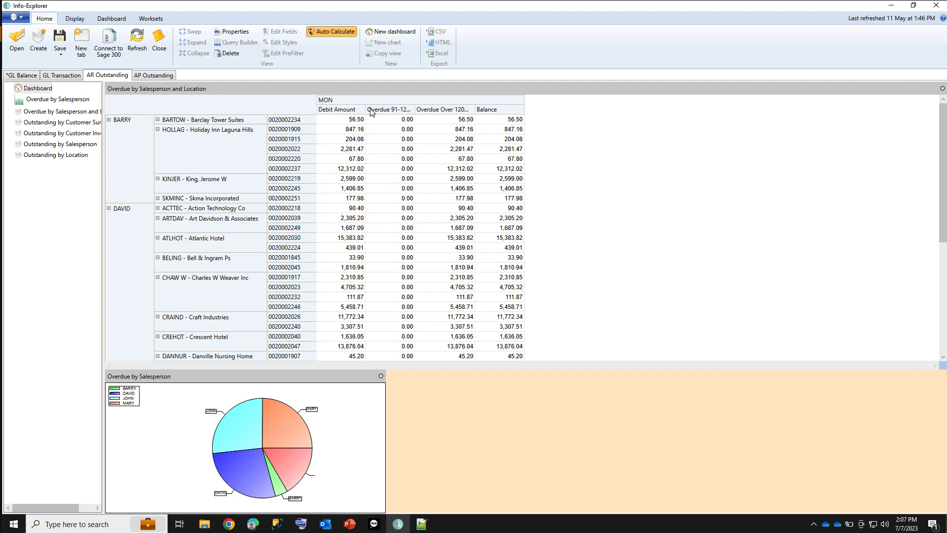
mouse_move(291, 458)
left_click(66, 112)
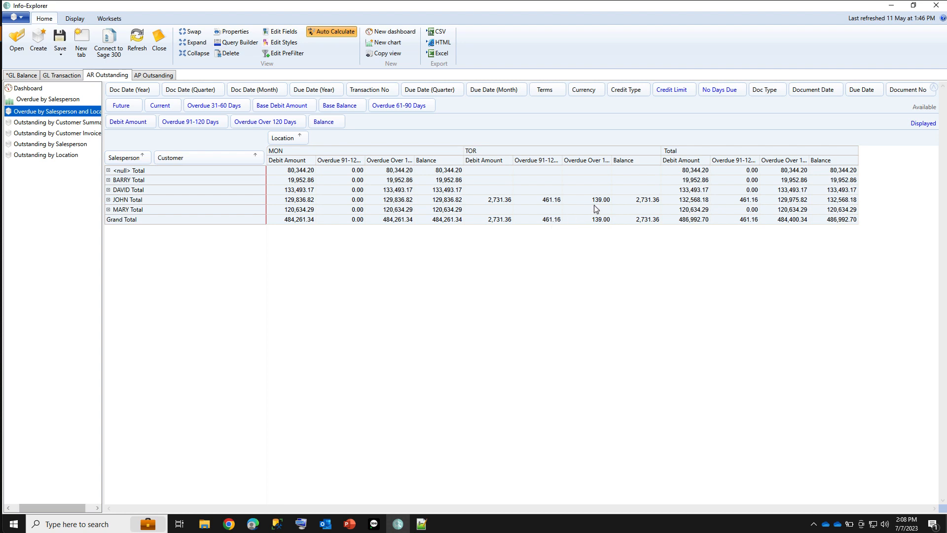
left_click(36, 133)
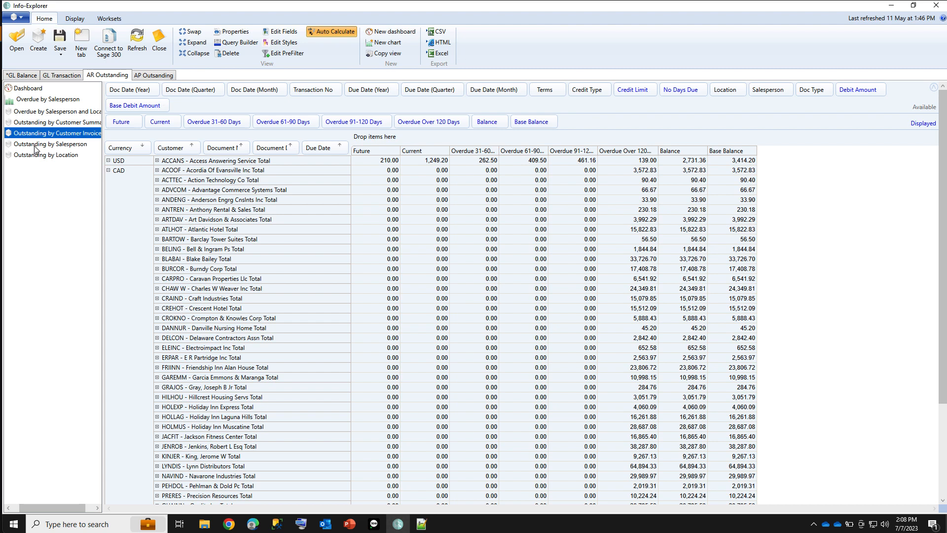
Collapse the CAD group in the AP Outstanding vendor summary and switch to the Open Sales Order data
left_click(148, 76)
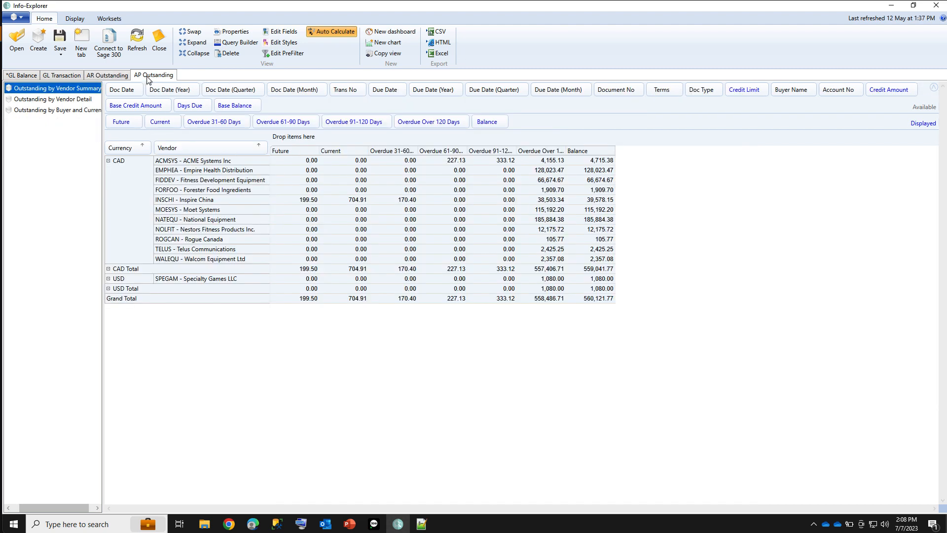
left_click(108, 161)
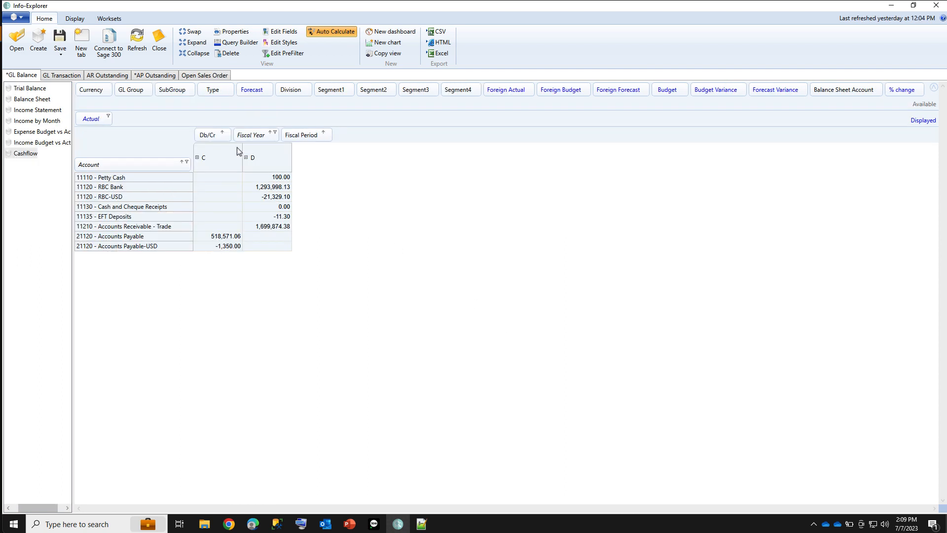
left_click(202, 78)
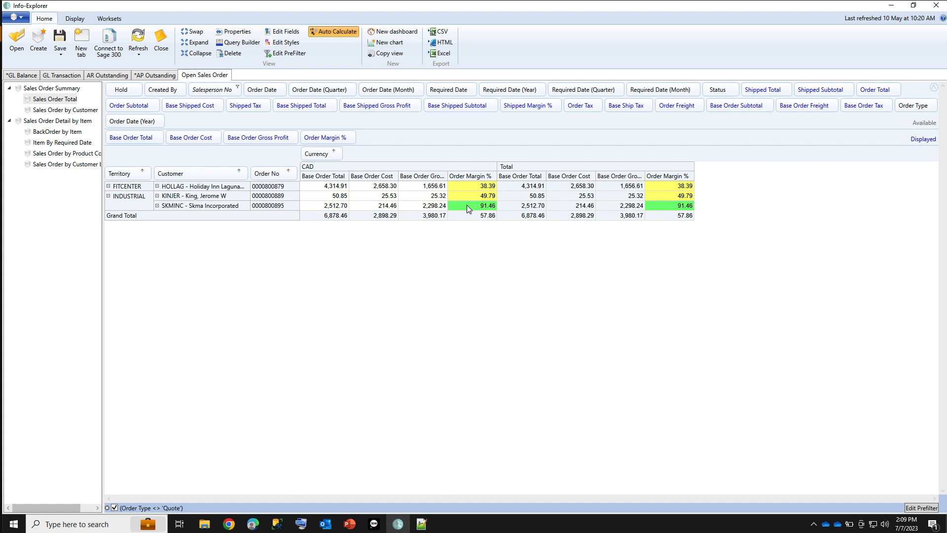
Collapse the ACC - Accessories group in the BackOrder by Item view and open the Item by Required Date view
left_click(49, 133)
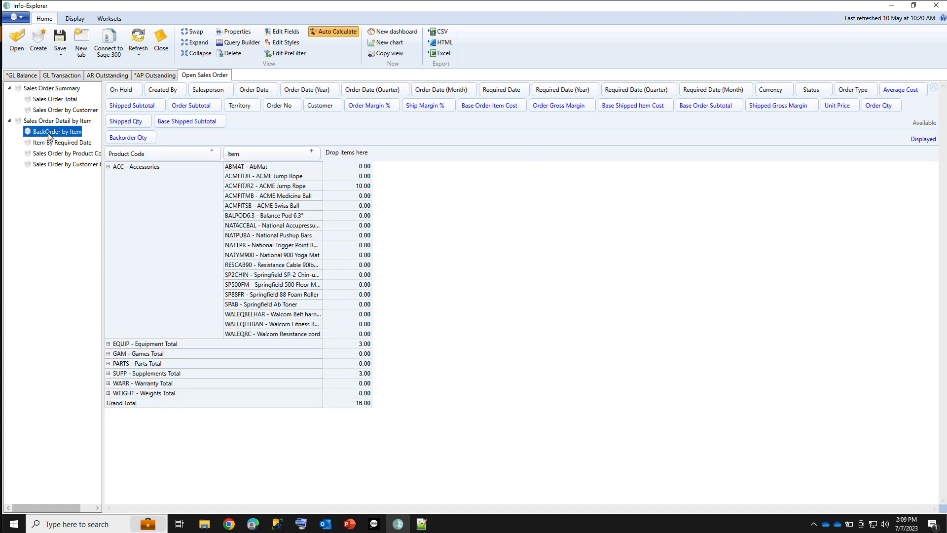
left_click(108, 166)
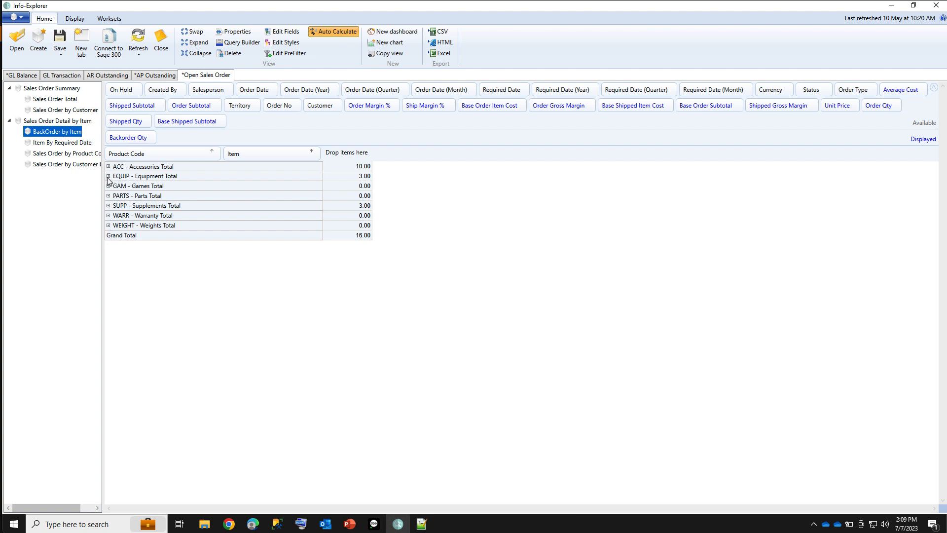
left_click(70, 143)
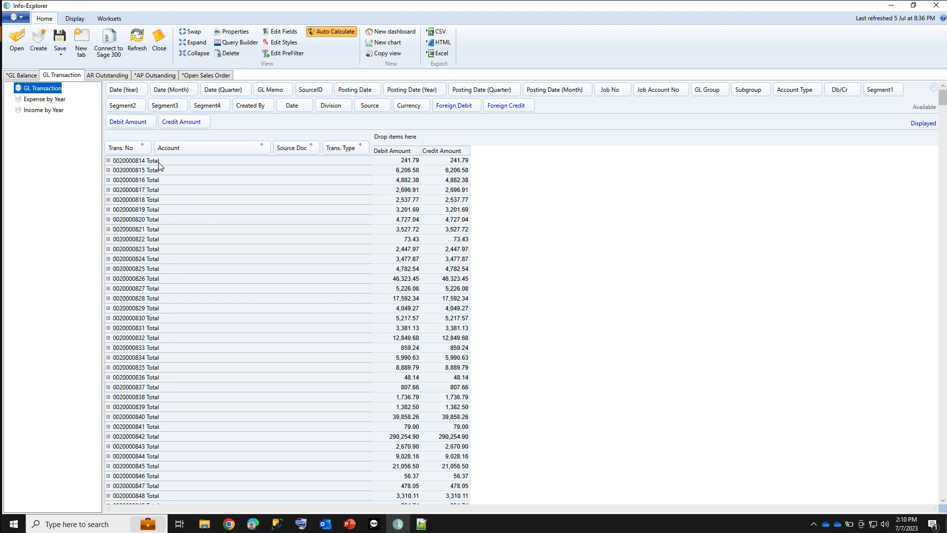
Expand the first transaction in the GL Transaction view and inspect the Account Type filter of the Expense by Year view
left_click(109, 161)
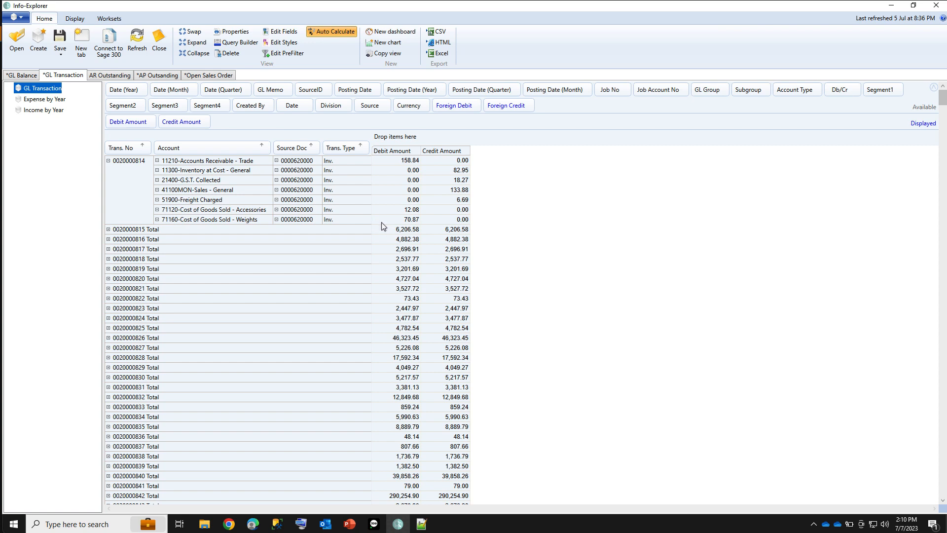
key("Down")
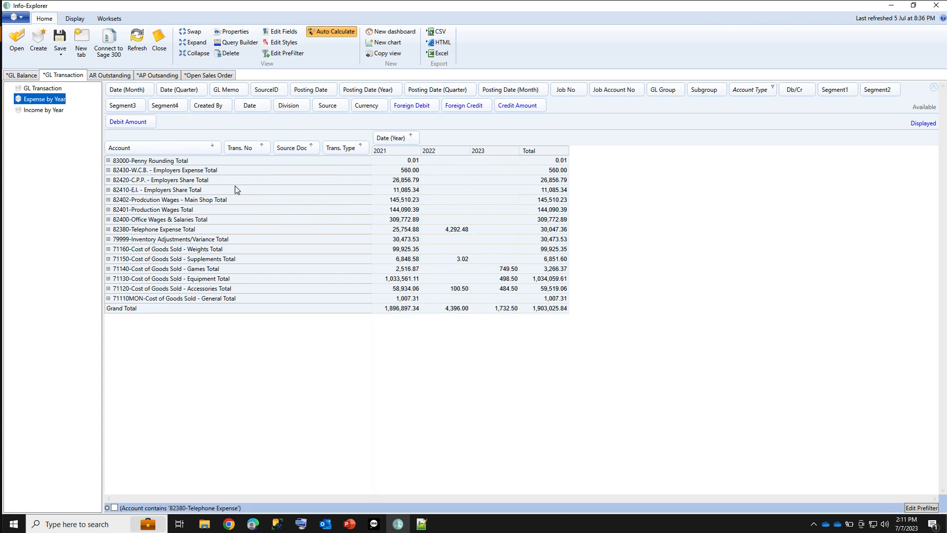
left_click(772, 88)
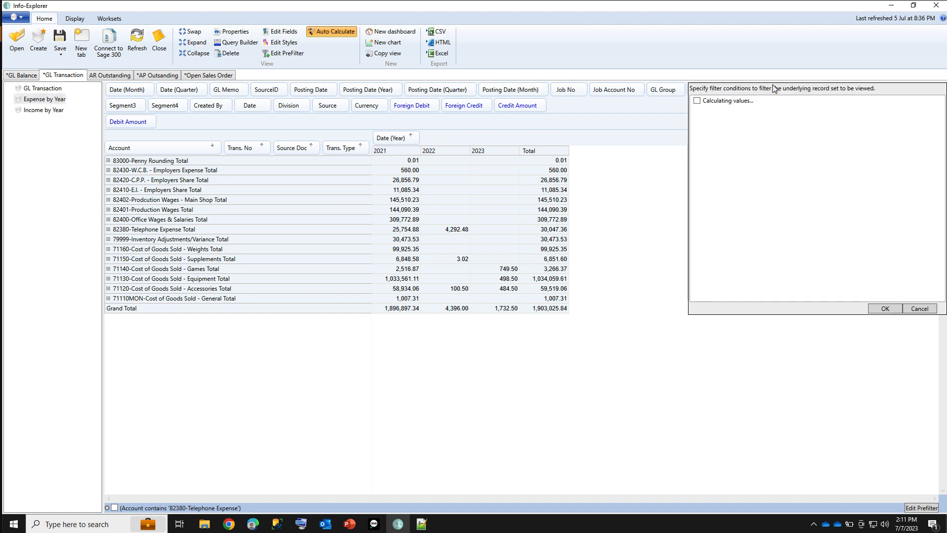
left_click(916, 310)
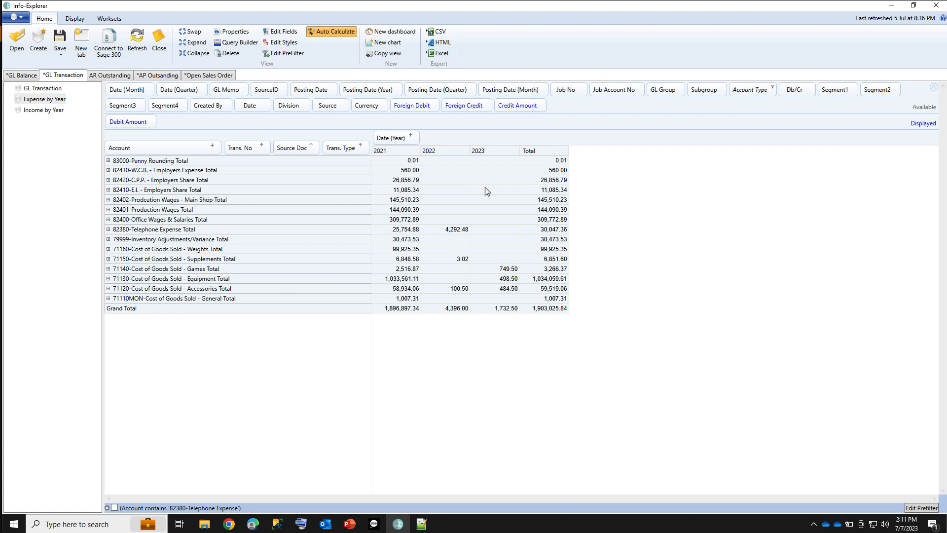
Expand the 82430-W.C.B. - Employers Expense account, drill down into its first transaction's 2021 debit amount and expand that transaction's source document
left_click(109, 170)
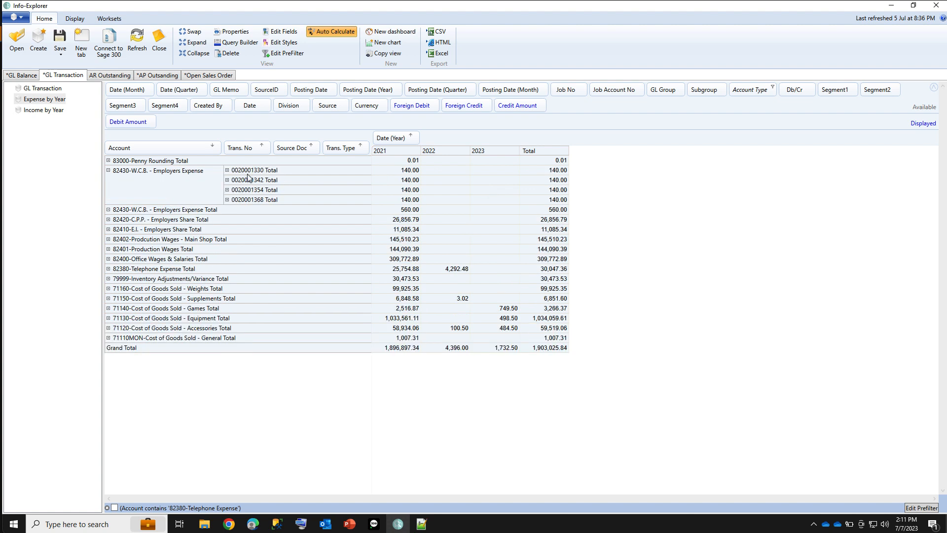
right_click(392, 171)
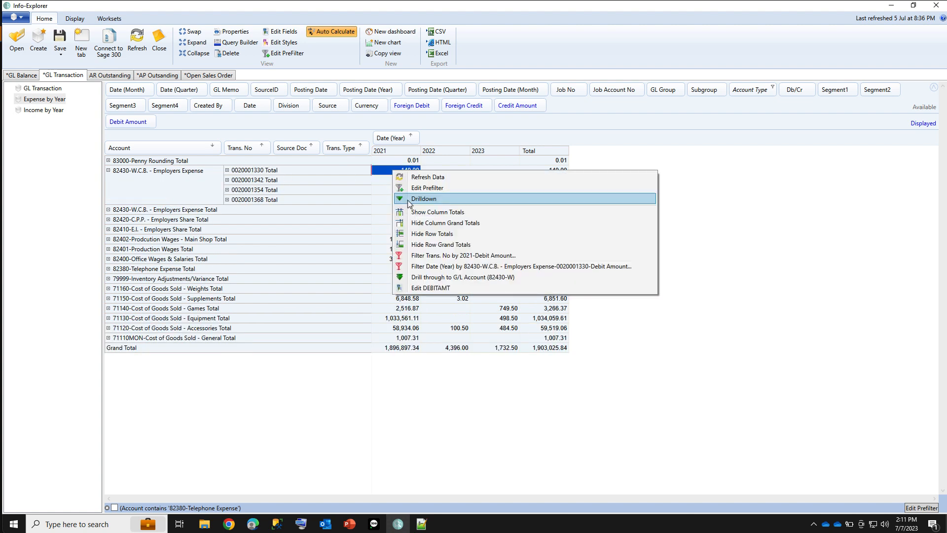
left_click(409, 200)
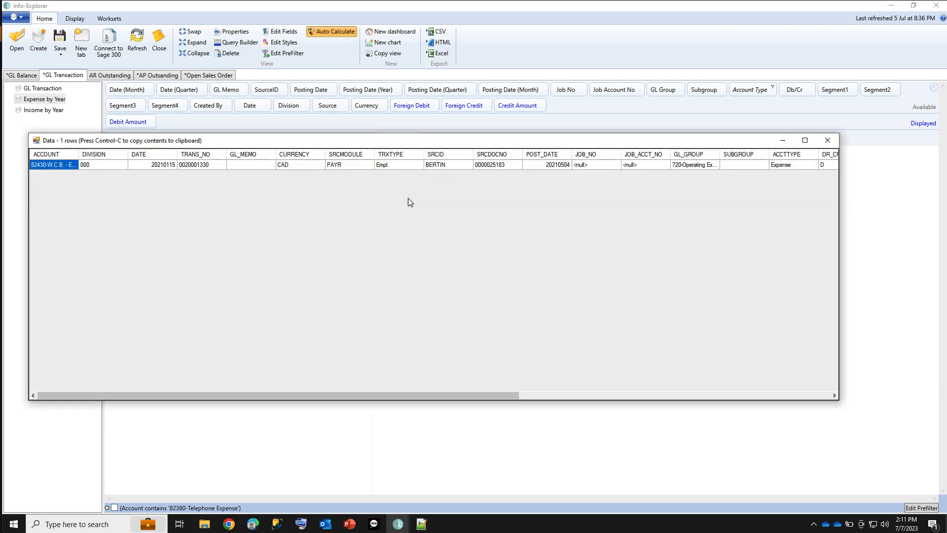
left_click(829, 142)
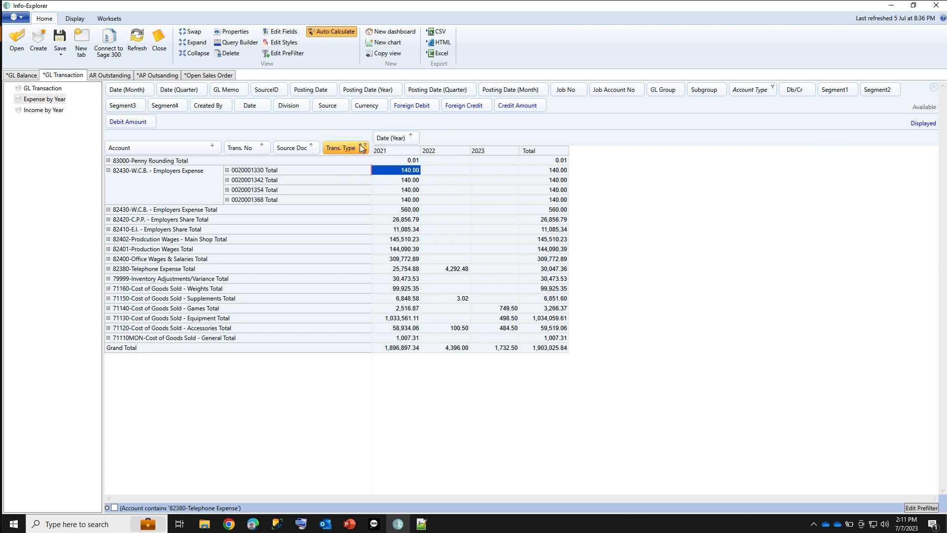
left_click(227, 171)
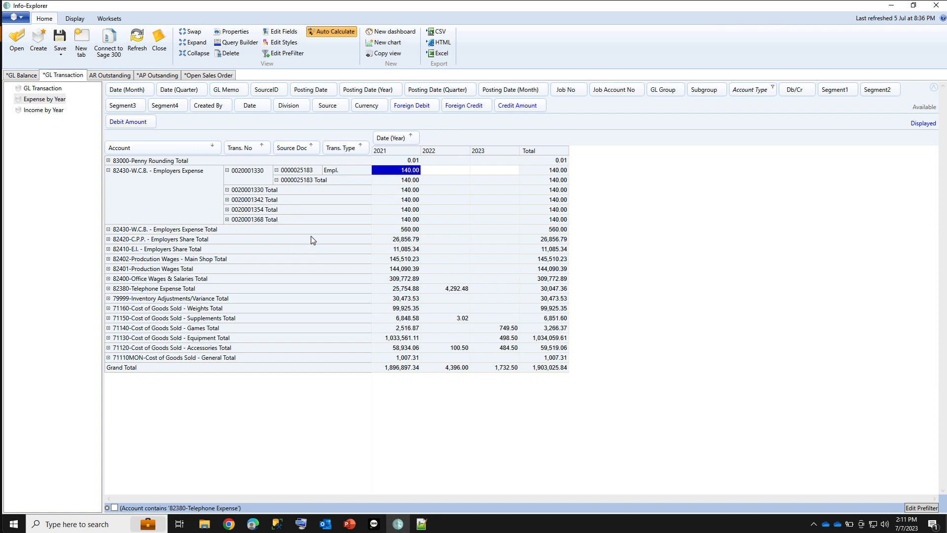
Open the Income by Year view and apply its Currency filter with both CAD and USD included
left_click(47, 111)
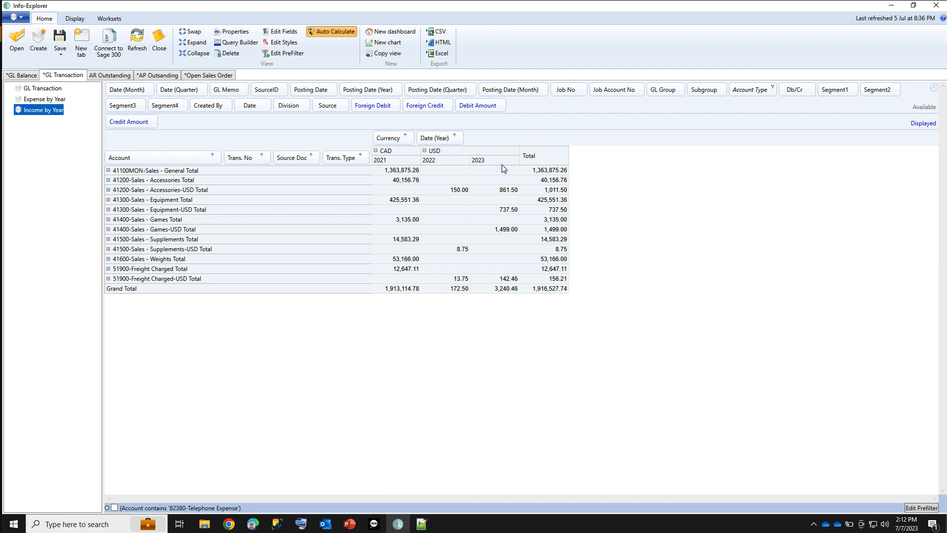
left_click(411, 137)
left_click(393, 168)
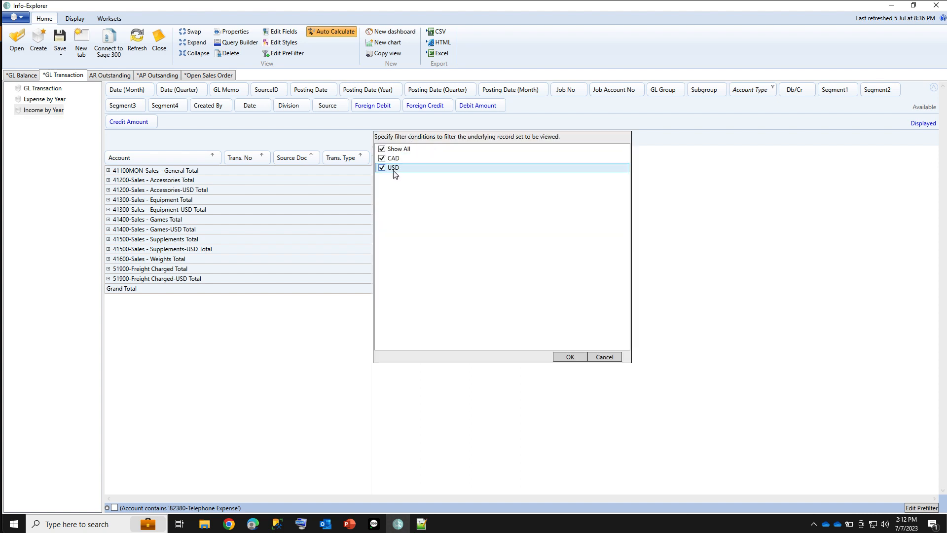
left_click(567, 356)
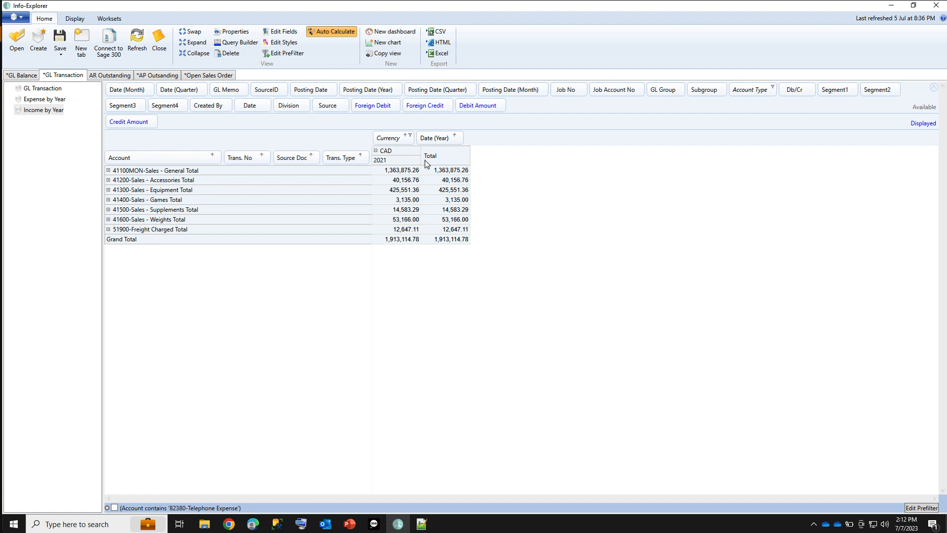
Enable the prefilter Account contains '82380-Telephone Expense' in the Expense by Year view and expand all levels of detail
left_click(39, 101)
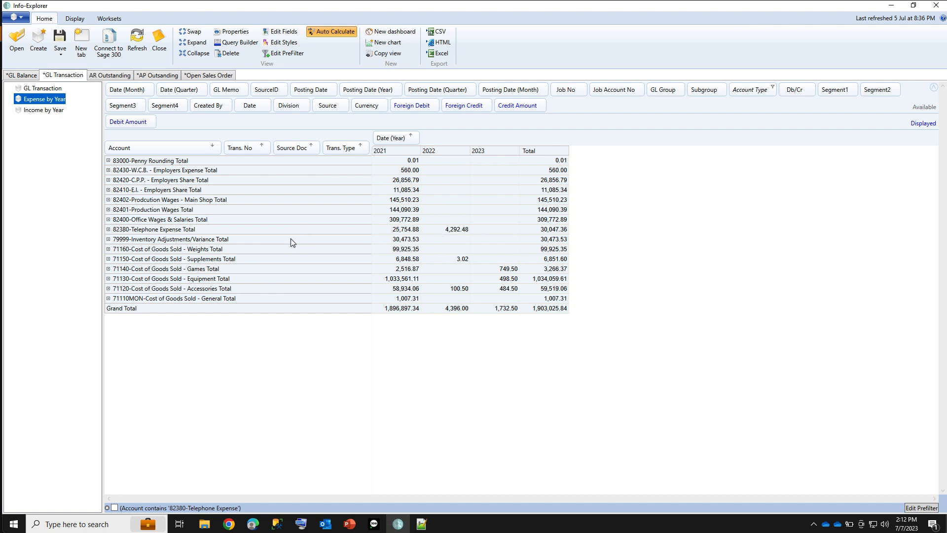
left_click(114, 507)
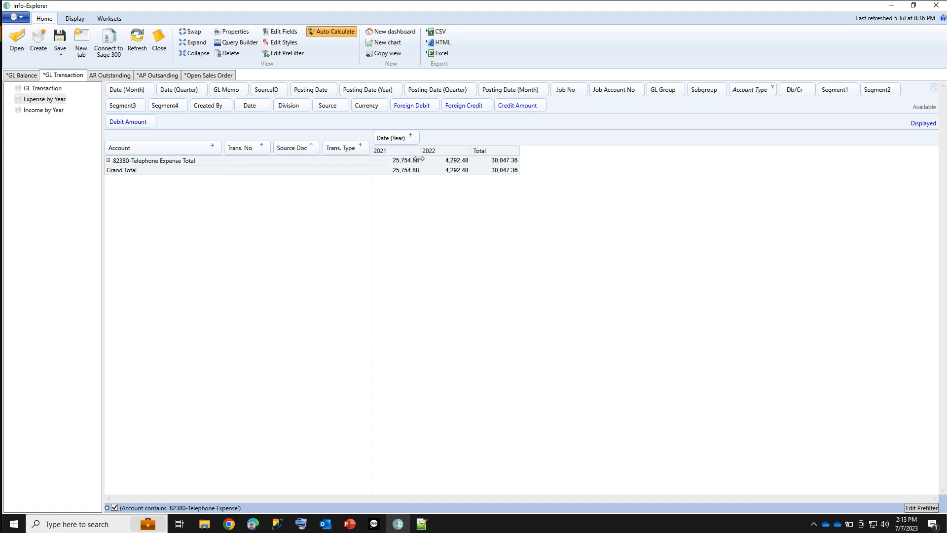
left_click(108, 161)
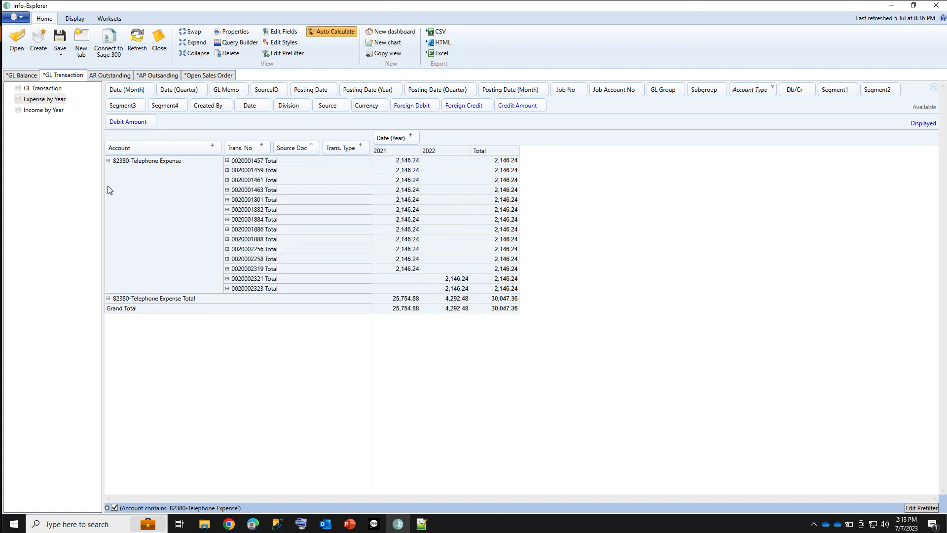
left_click(194, 44)
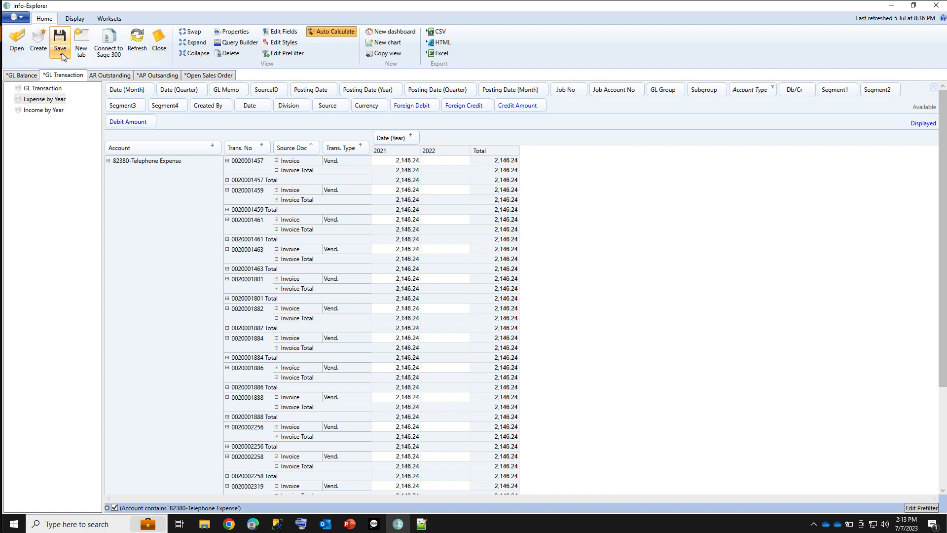
Return to the GL Balance data and switch to the PowerPoint presentation
left_click(22, 76)
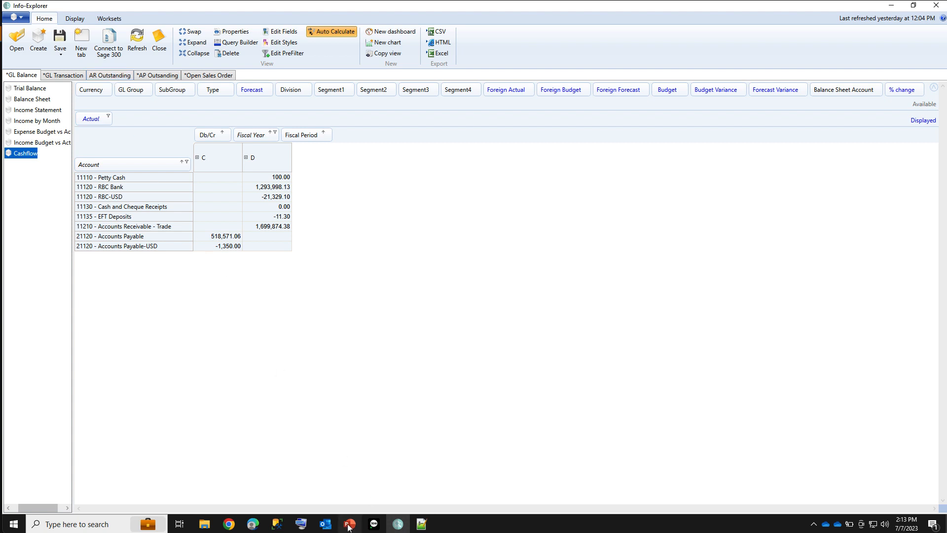
mouse_move(349, 527)
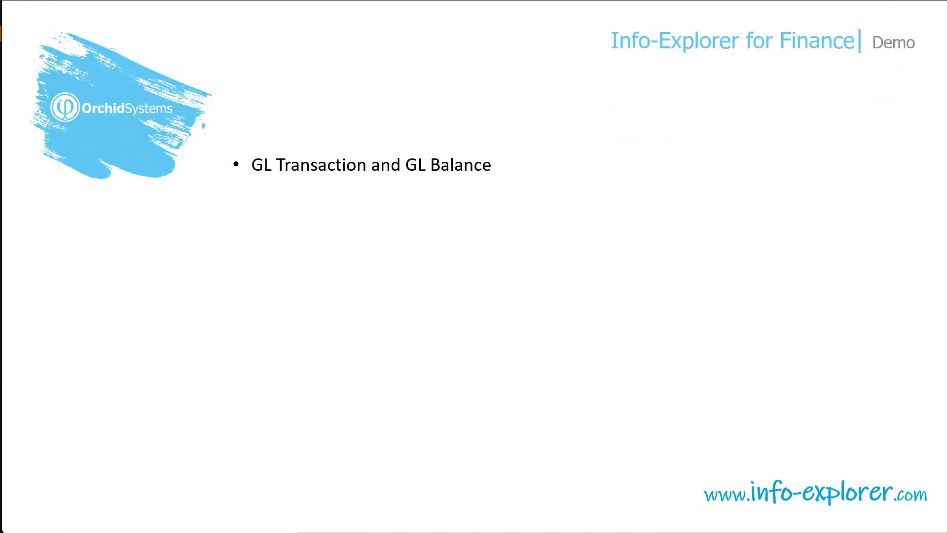